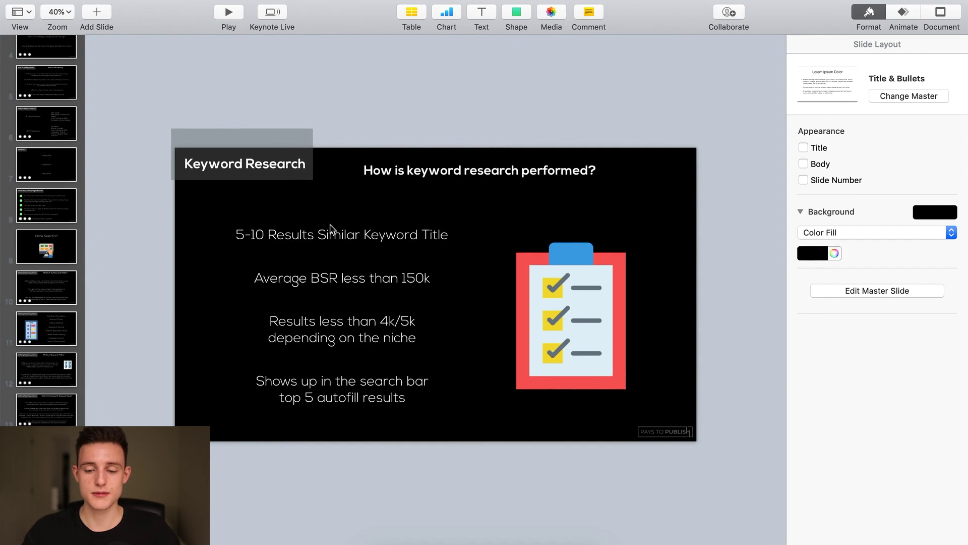
Switch to the Amazon results for "hydroponics for beginners" and compare the books' titles and sales ranks with the slide's keyword criteria
{"action": "key", "text": "ctrl+Right"}
{"action": "mouse_move", "coordinate": [320, 174]}
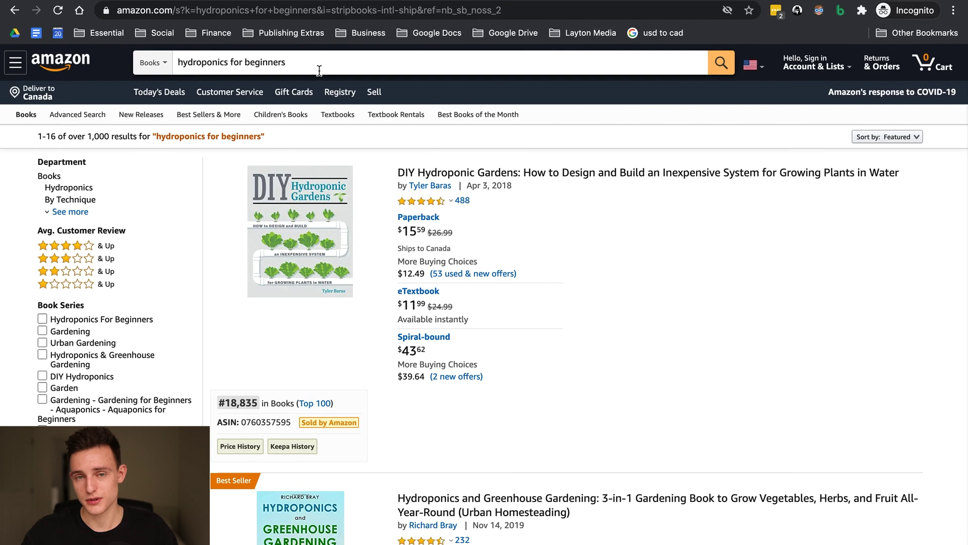
{"action": "scroll", "coordinate": [377, 218], "scroll_direction": "down", "scroll_amount": 2}
{"action": "mouse_move", "coordinate": [318, 222]}
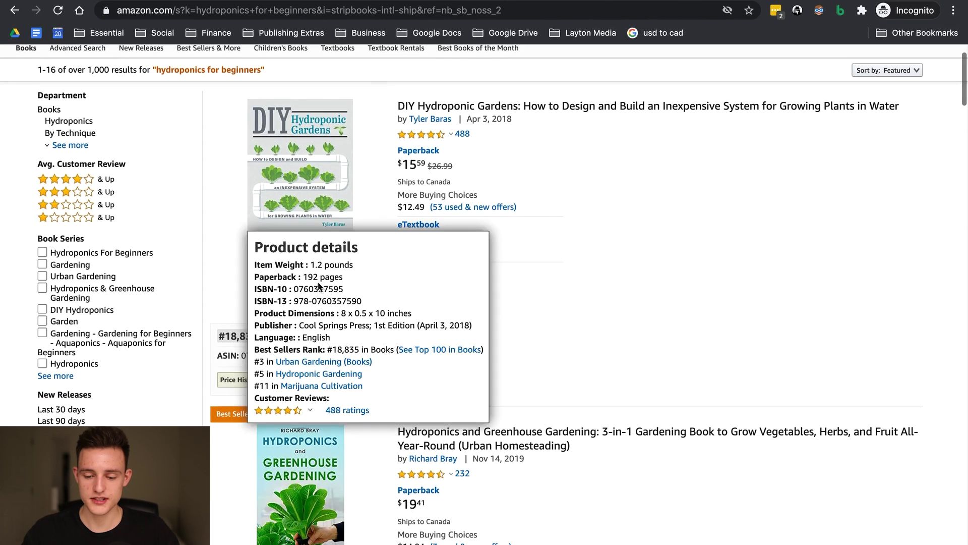
{"action": "scroll", "coordinate": [319, 286], "scroll_direction": "down", "scroll_amount": 8}
{"action": "mouse_move", "coordinate": [295, 267]}
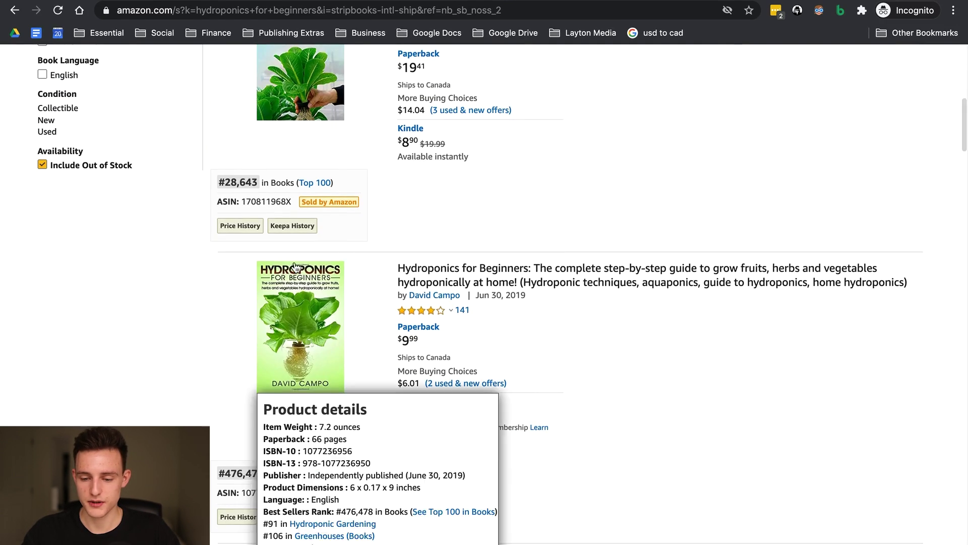
{"action": "scroll", "coordinate": [528, 271], "scroll_direction": "down", "scroll_amount": 4}
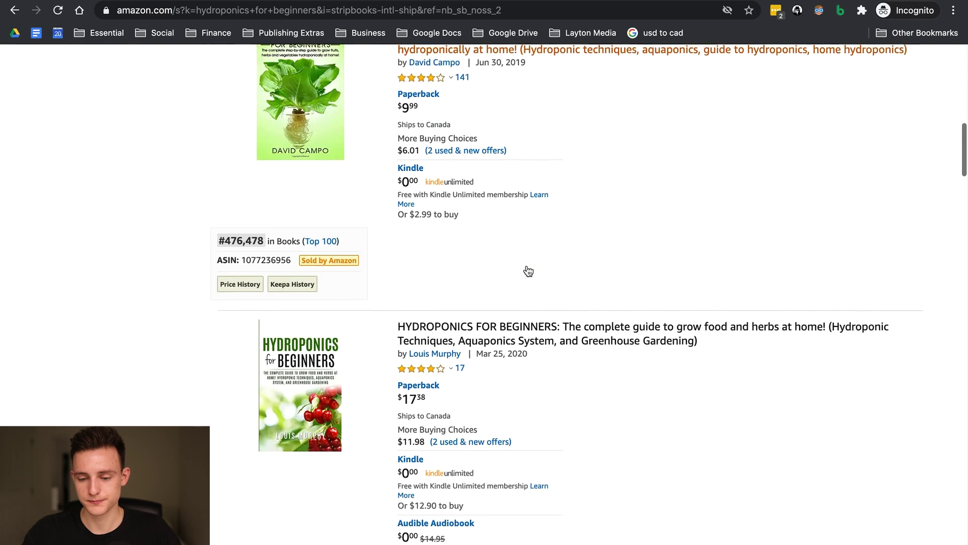
{"action": "scroll", "coordinate": [528, 271], "scroll_direction": "down", "scroll_amount": 2}
{"action": "scroll", "coordinate": [521, 275], "scroll_direction": "down", "scroll_amount": 6}
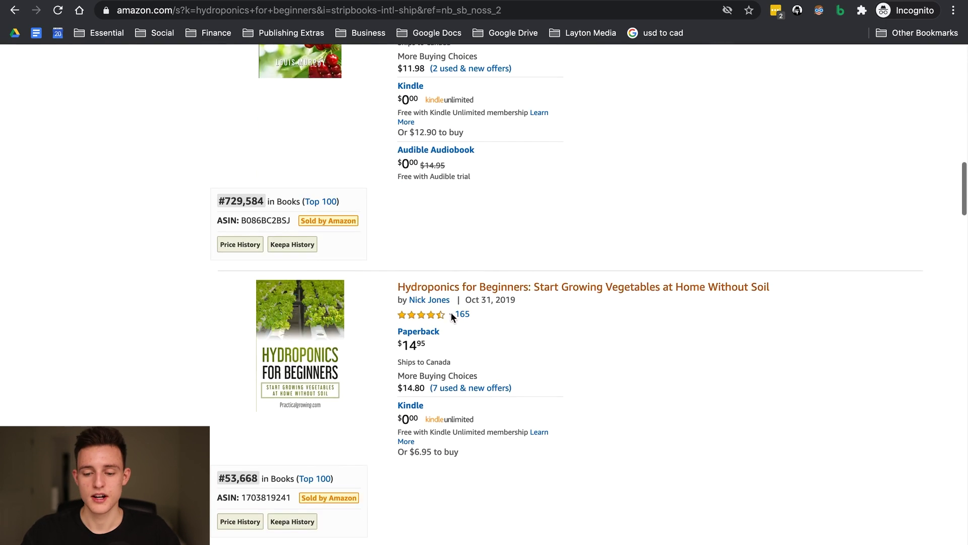
{"action": "scroll", "coordinate": [407, 380], "scroll_direction": "down", "scroll_amount": 9}
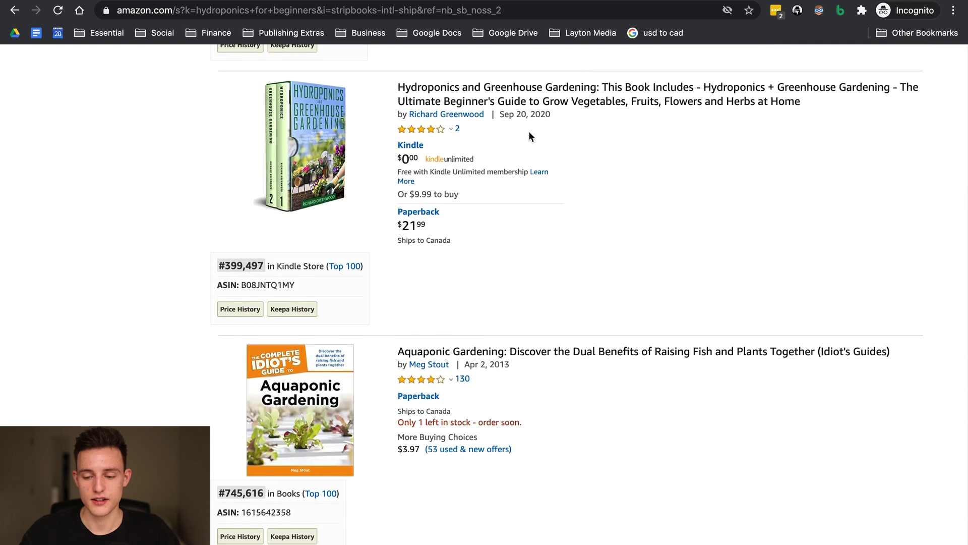
{"action": "scroll", "coordinate": [528, 135], "scroll_direction": "down", "scroll_amount": 8}
{"action": "scroll", "coordinate": [599, 242], "scroll_direction": "down", "scroll_amount": 5}
{"action": "scroll", "coordinate": [685, 260], "scroll_direction": "down", "scroll_amount": 8}
{"action": "scroll", "coordinate": [688, 262], "scroll_direction": "down", "scroll_amount": 8}
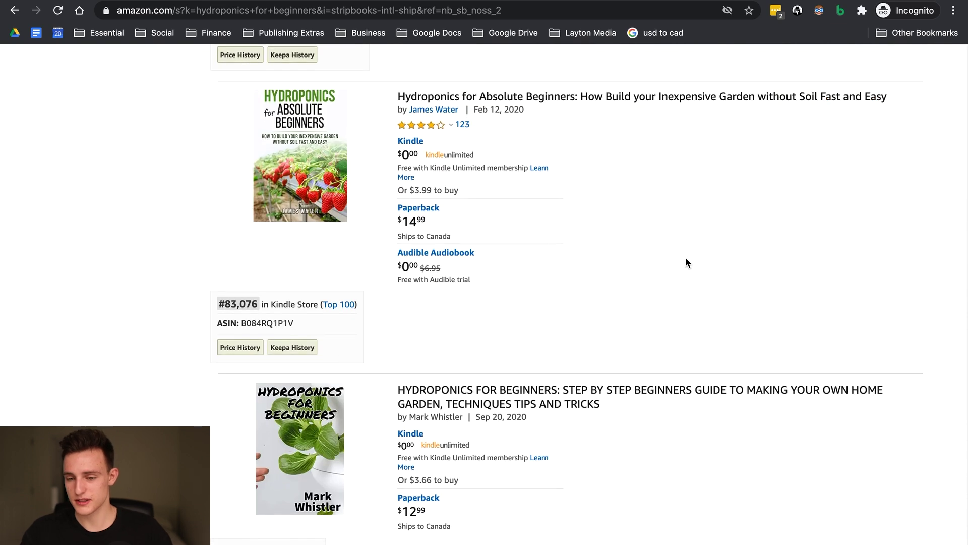
{"action": "scroll", "coordinate": [590, 188], "scroll_direction": "down", "scroll_amount": 2}
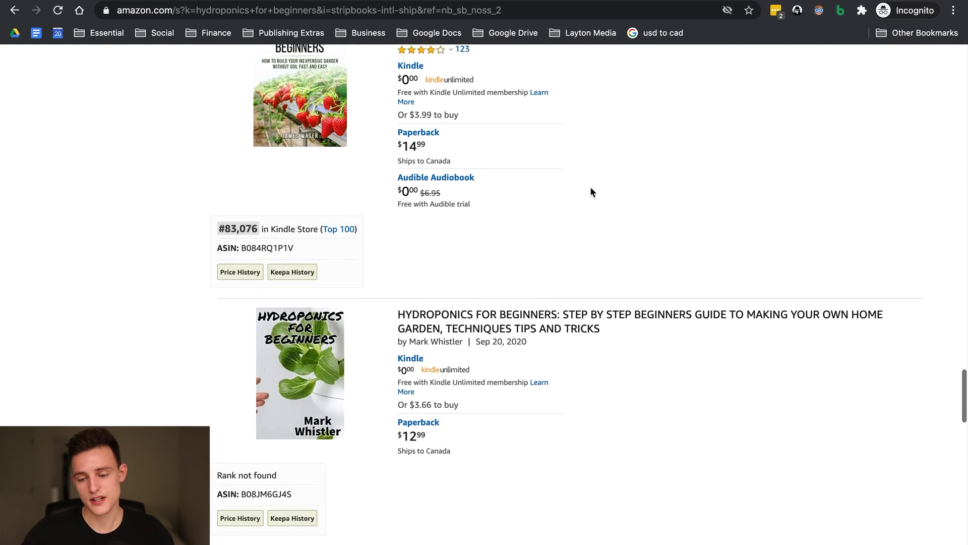
{"action": "scroll", "coordinate": [477, 292], "scroll_direction": "down", "scroll_amount": 7}
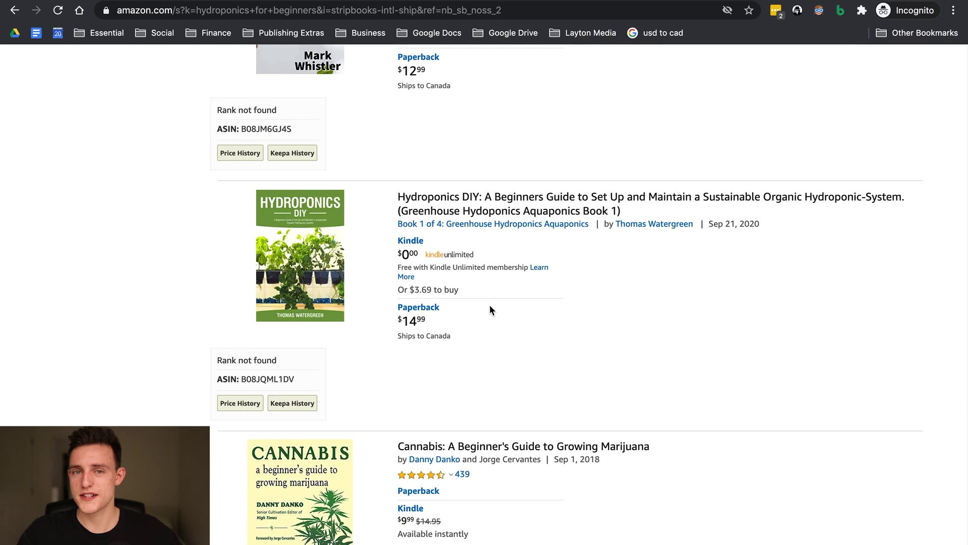
{"action": "key", "text": "ctrl+Left"}
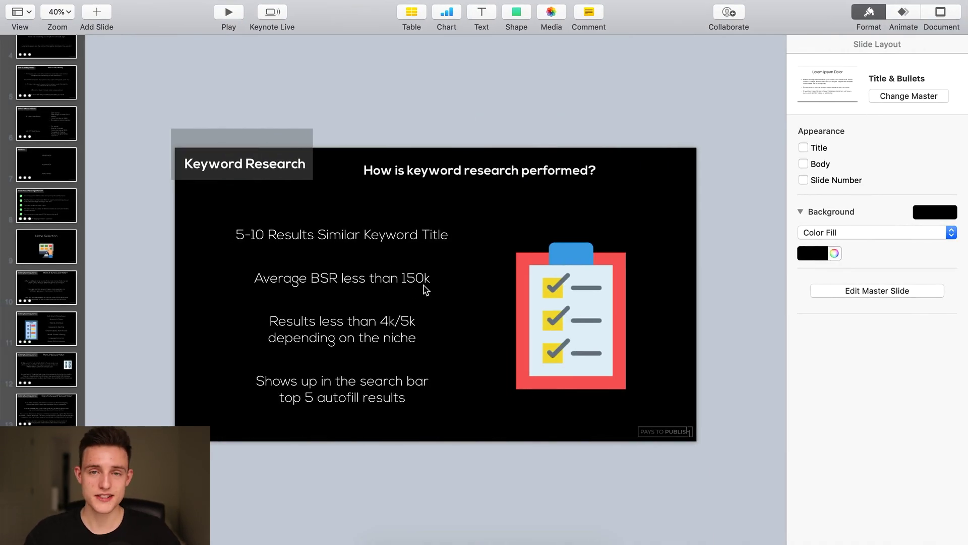
{"action": "key", "text": "ctrl+Right"}
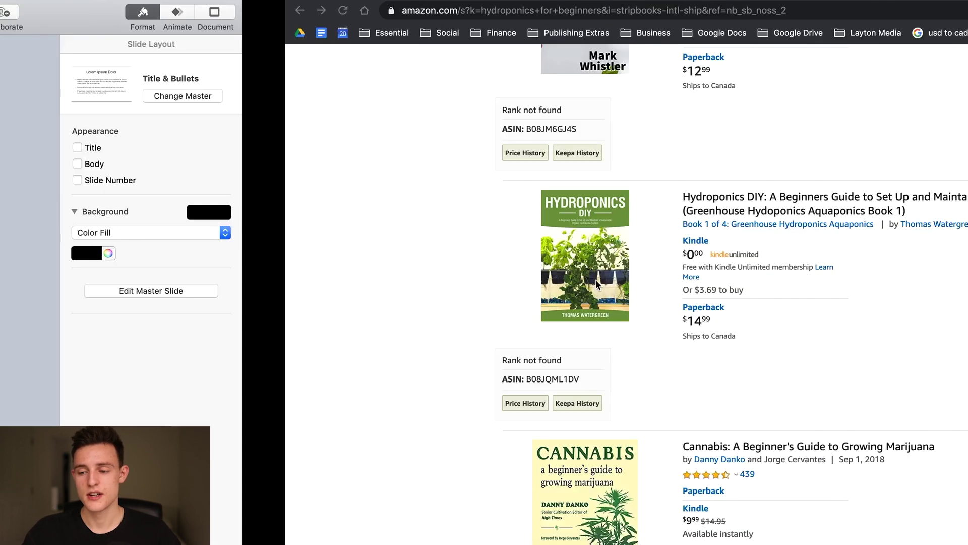
Run the Book Beam page analysis on the hydroponics results and switch its sales and royalty estimates to monthly
{"action": "scroll", "coordinate": [596, 284], "scroll_direction": "up", "scroll_amount": 20}
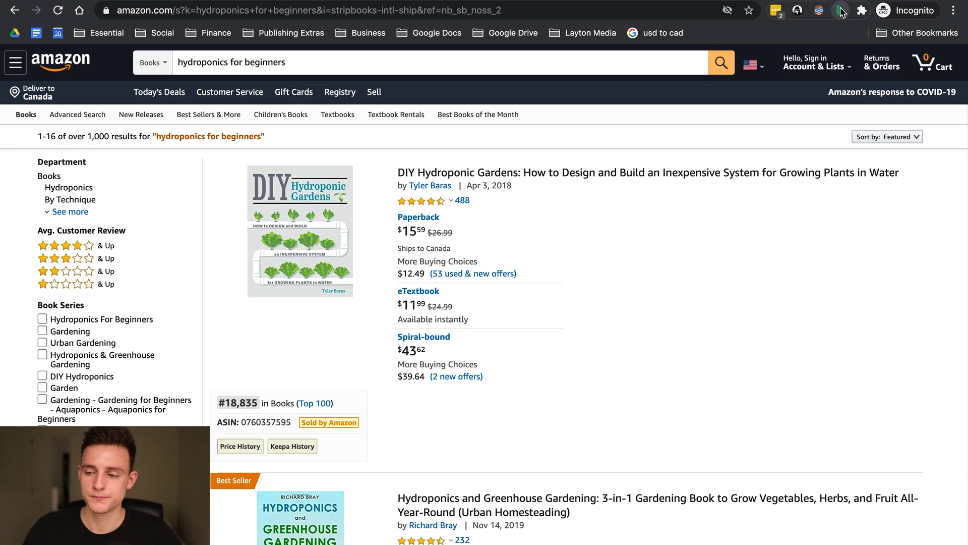
{"action": "left_click", "coordinate": [841, 12]}
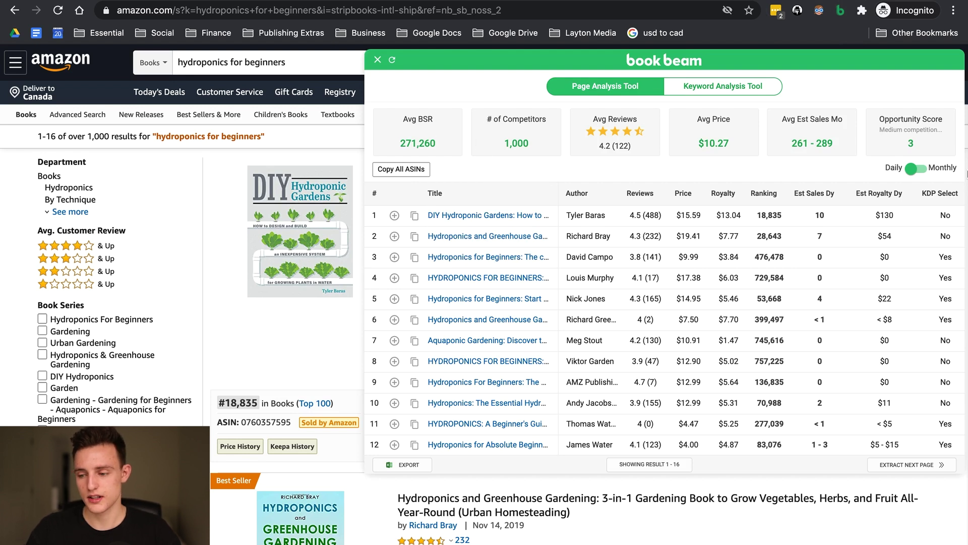
{"action": "left_click", "coordinate": [918, 168]}
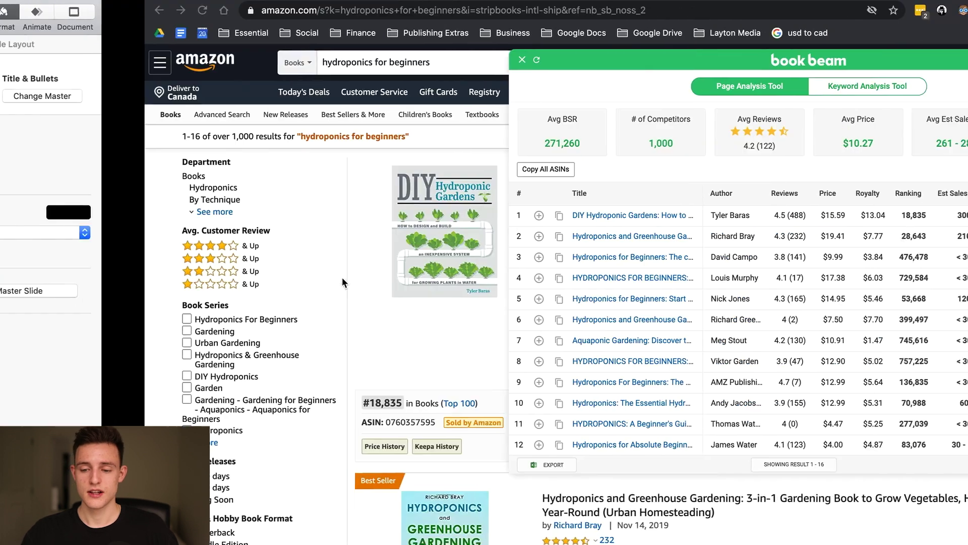
{"action": "mouse_move", "coordinate": [343, 282]}
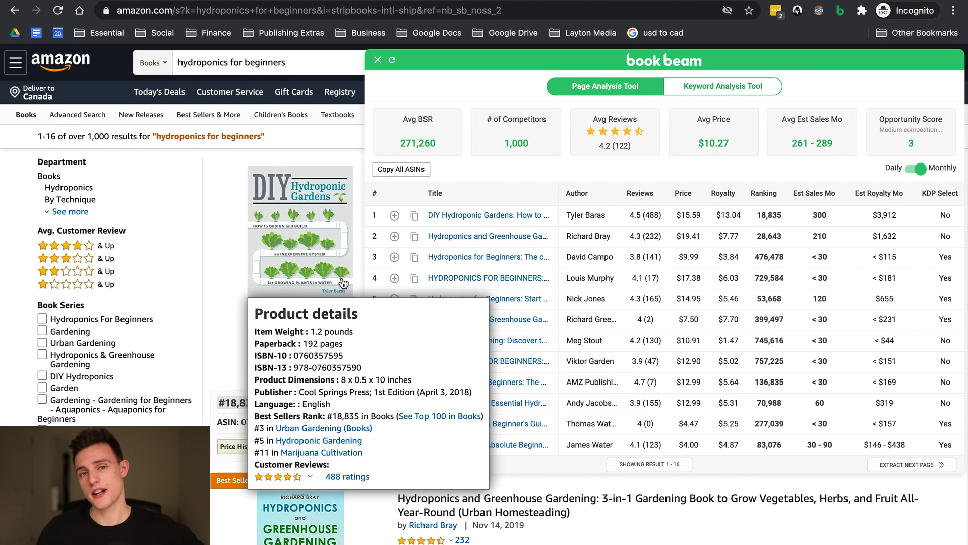
Check the slide's criterion for the number of results against Amazon's result count for "hydroponics for beginners"
{"action": "key", "text": "ctrl+Left"}
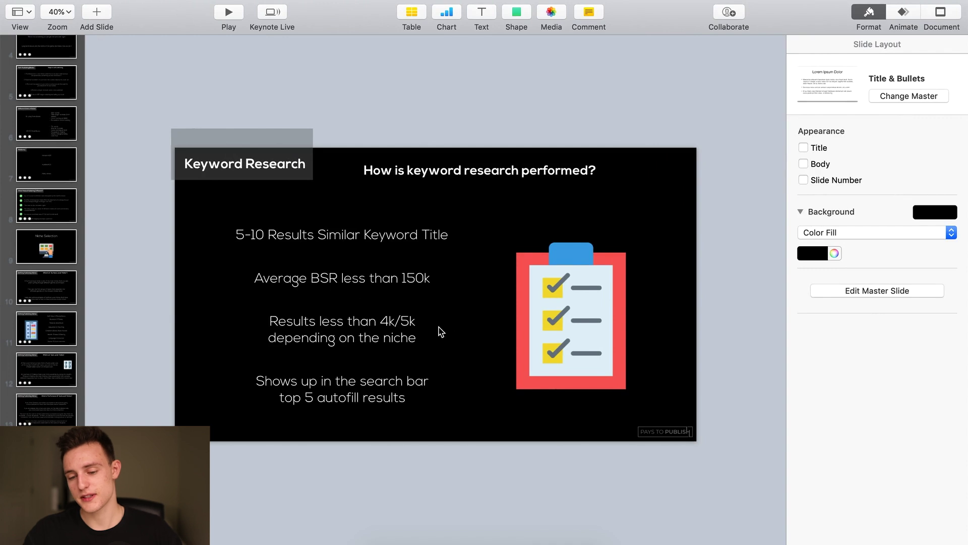
{"action": "key", "text": "ctrl+Right"}
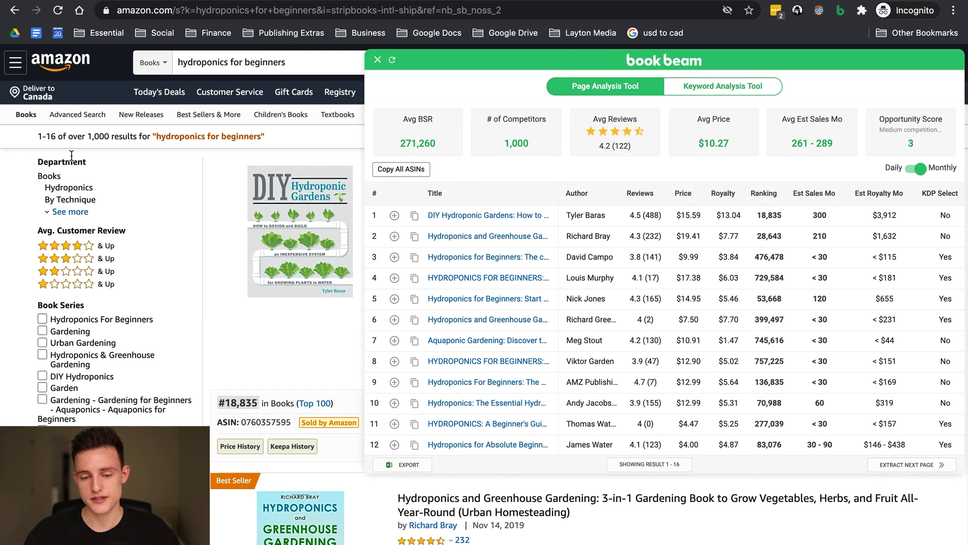
{"action": "left_click_drag", "start_coordinate": [109, 138], "coordinate": [88, 137]}
{"action": "mouse_move", "coordinate": [284, 197]}
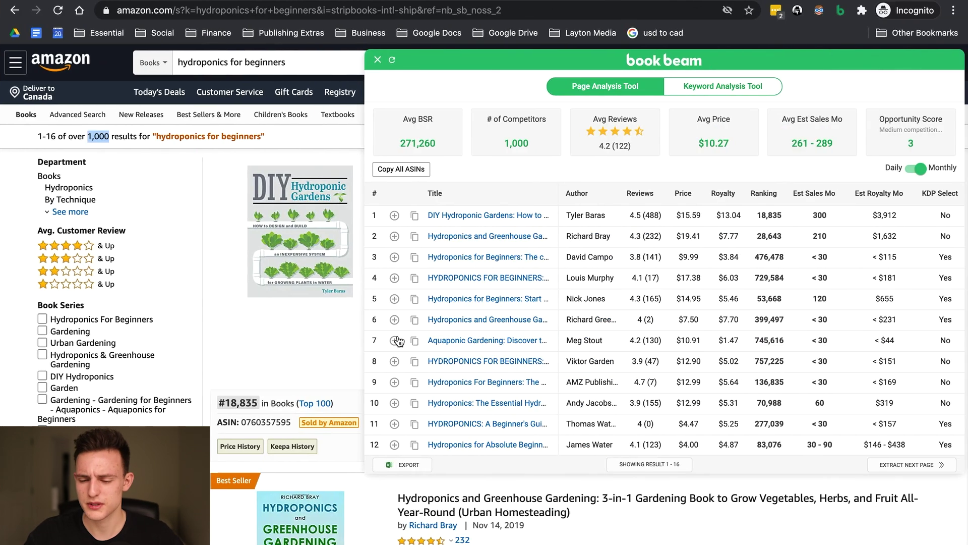
{"action": "left_click", "coordinate": [302, 379]}
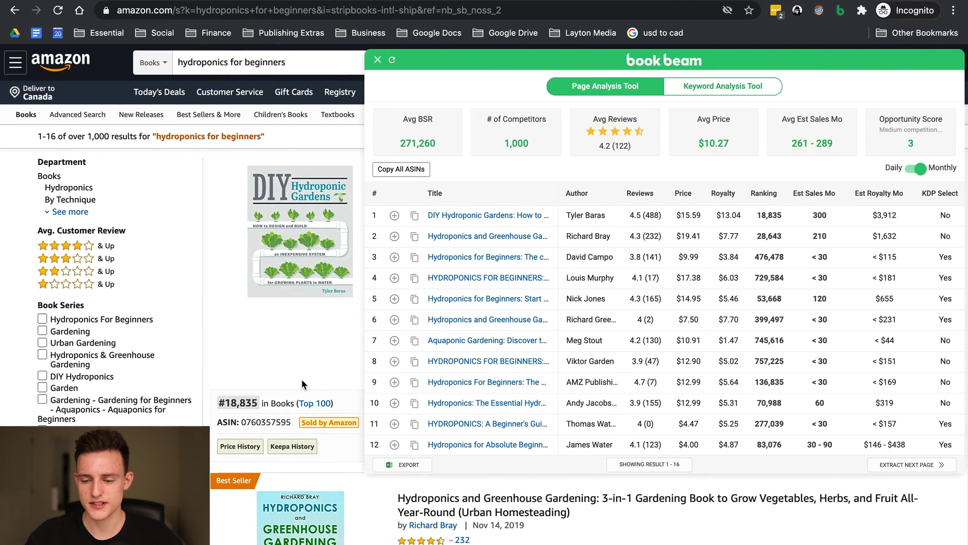
Close the Book Beam analysis and, from the Amazon home page, enter "hydroponics" as a Books search to check its autofill suggestions
{"action": "left_click", "coordinate": [377, 60]}
{"action": "left_click", "coordinate": [254, 58]}
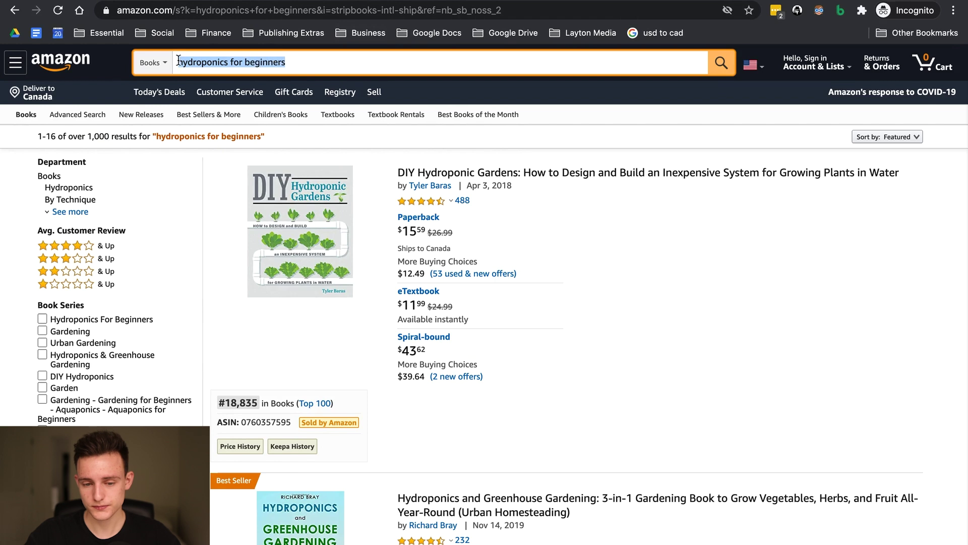
{"action": "left_click", "coordinate": [83, 63]}
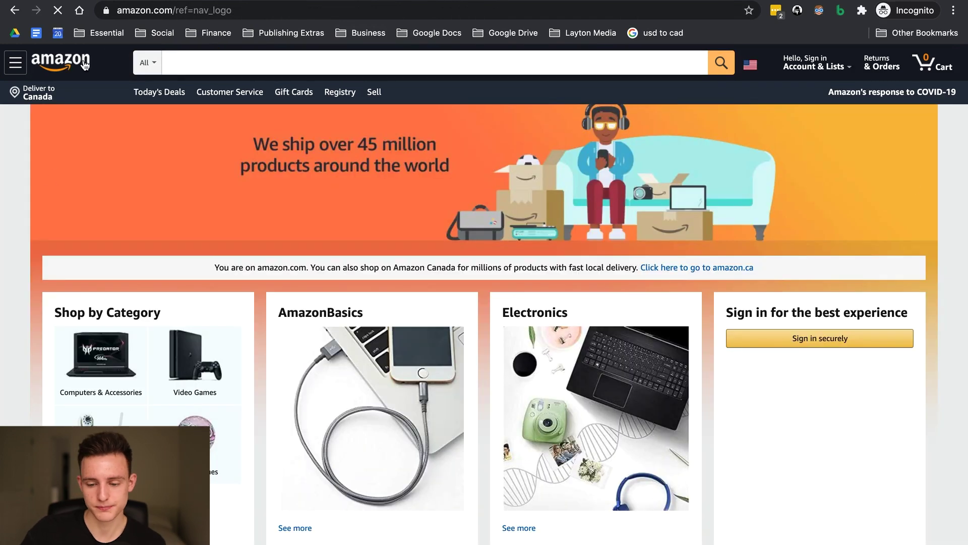
{"action": "left_click", "coordinate": [150, 60]}
{"action": "left_click", "coordinate": [151, 119]}
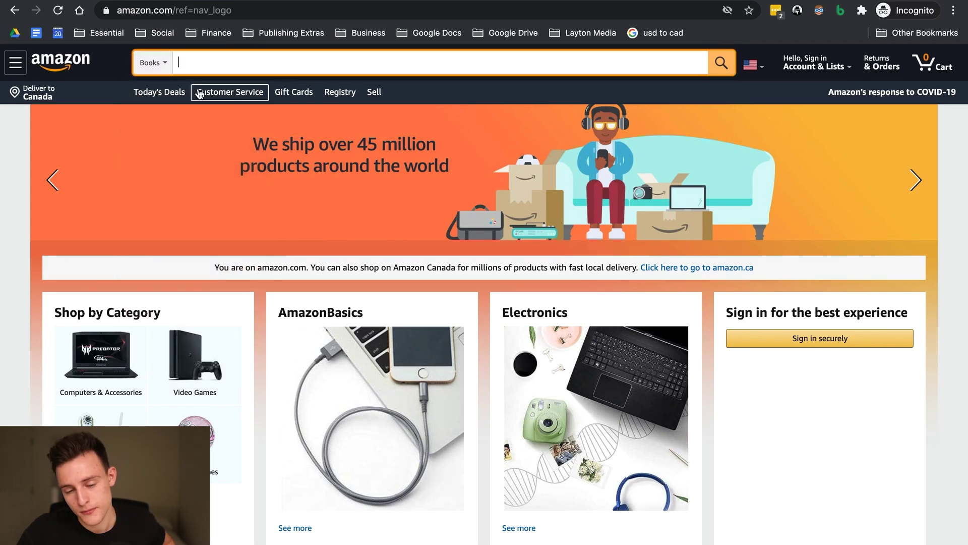
{"action": "type", "text": "hydro"}
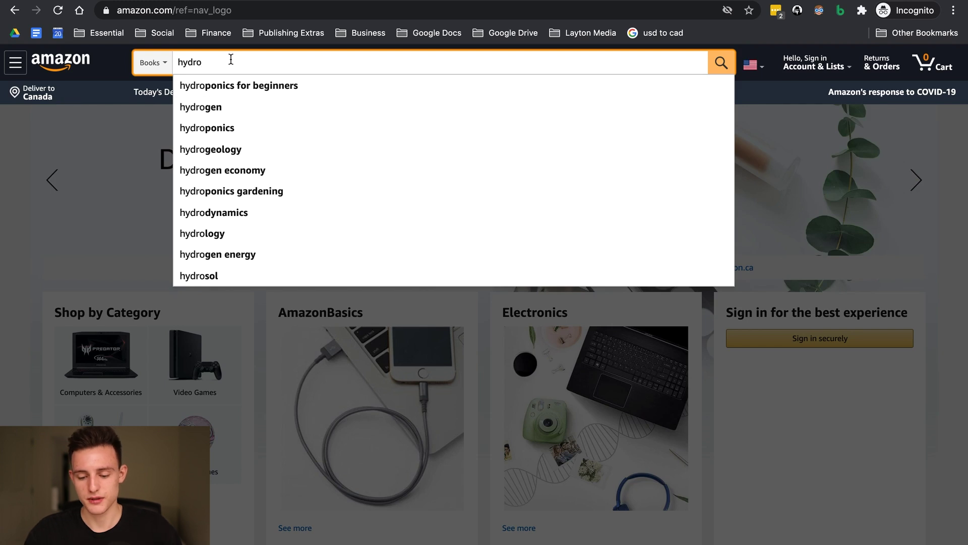
{"action": "type", "text": "ponics"}
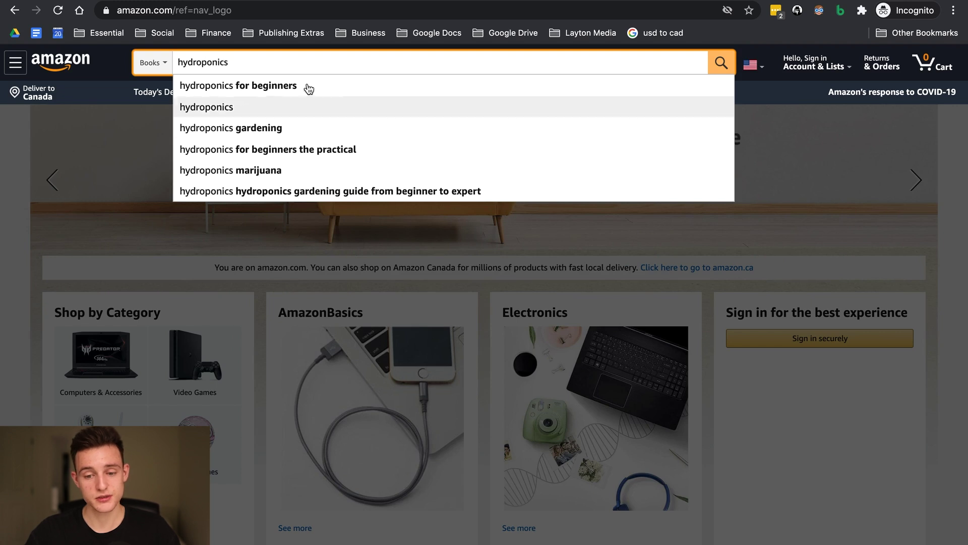
Replace the search term with "knitting", check its autofill suggestions, and run the suggested Books search "knitting for beginners"
{"action": "double_click", "coordinate": [210, 63]}
{"action": "key", "text": "BackSpace"}
{"action": "type", "text": "k"}
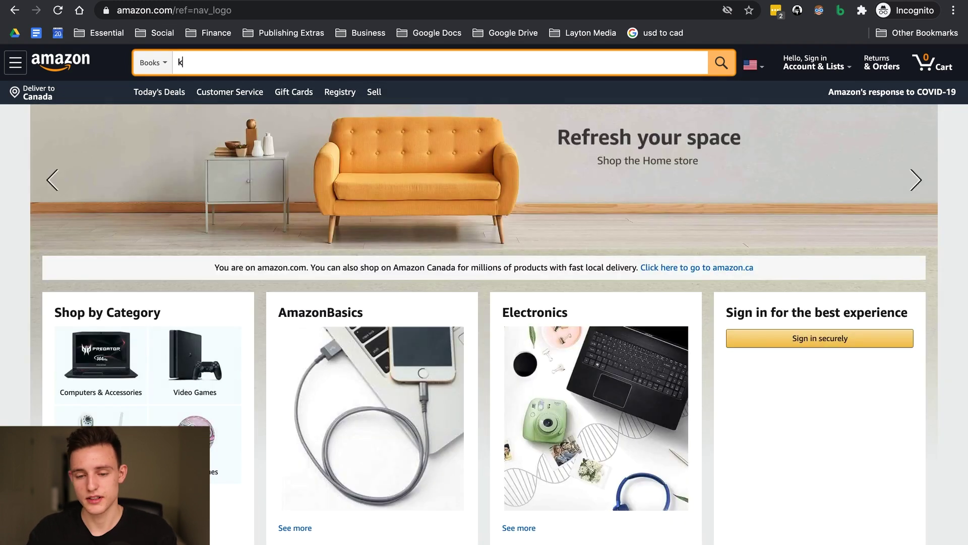
{"action": "type", "text": "nitting f"}
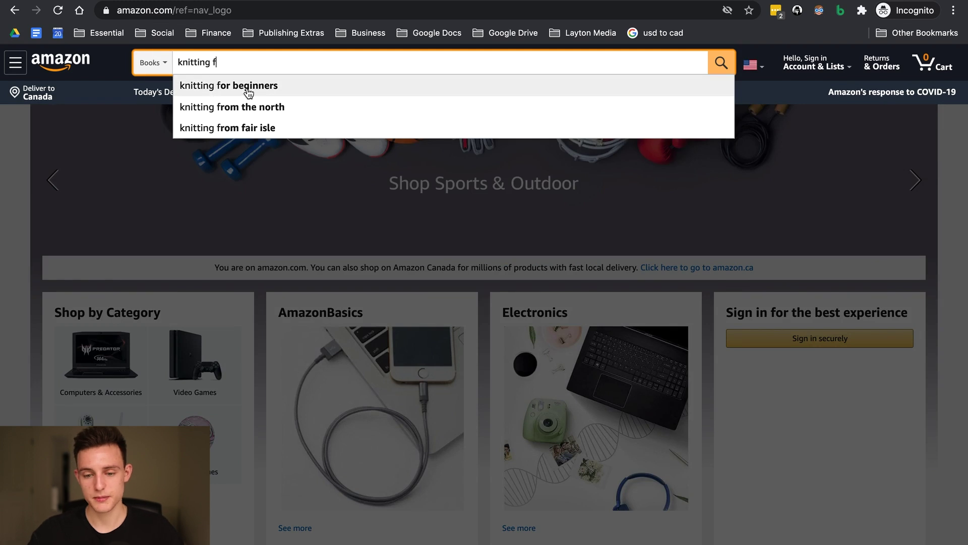
{"action": "key", "text": "BackSpace"}
{"action": "key", "text": "BackSpace"}
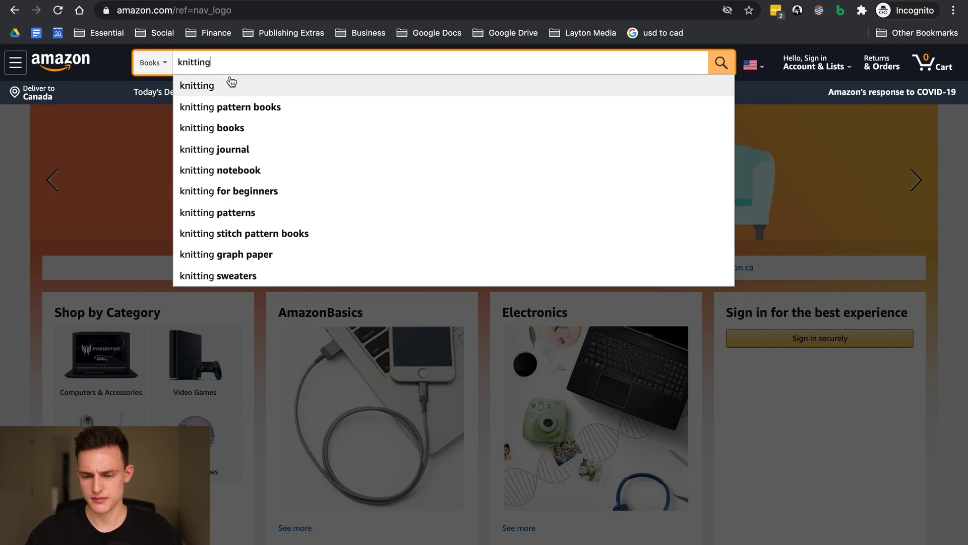
{"action": "type", "text": "fo"}
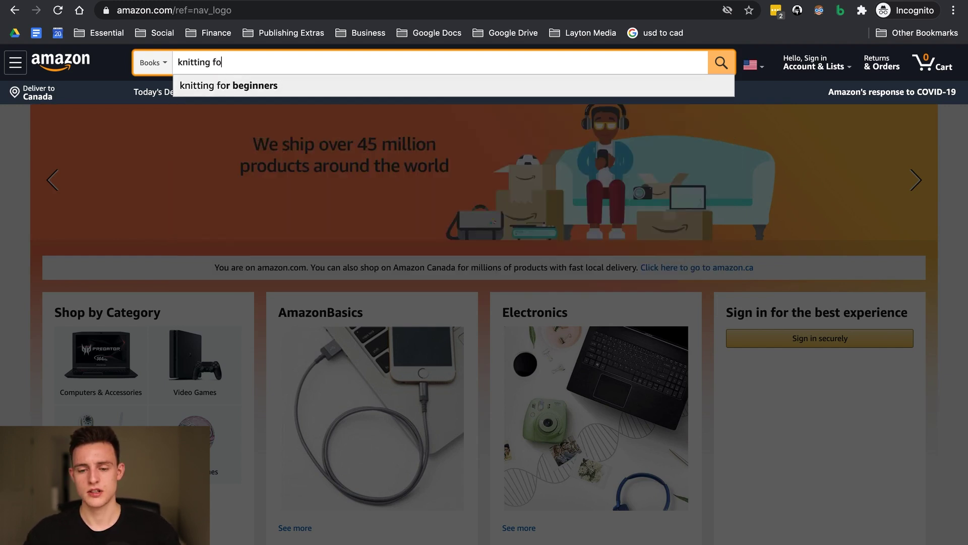
{"action": "left_click", "coordinate": [265, 84]}
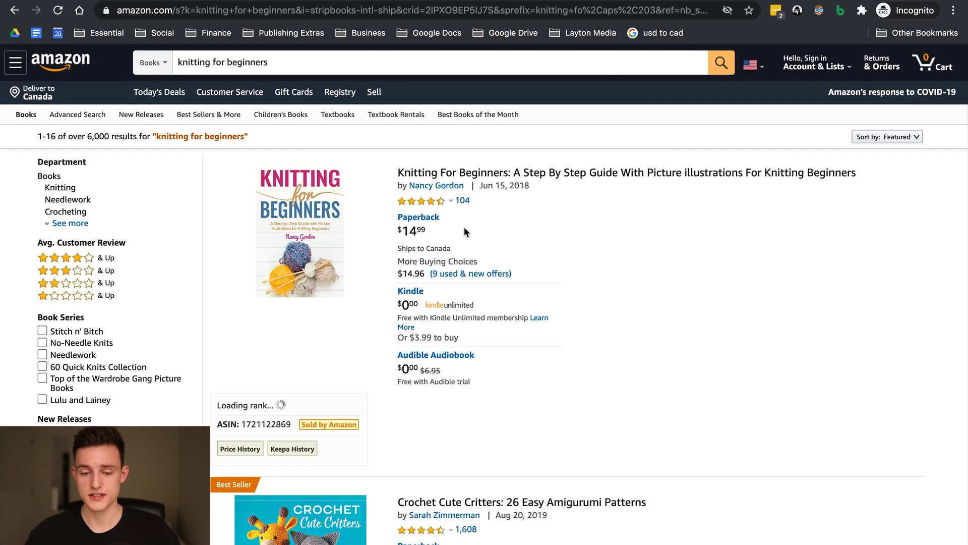
{"action": "mouse_move", "coordinate": [332, 236]}
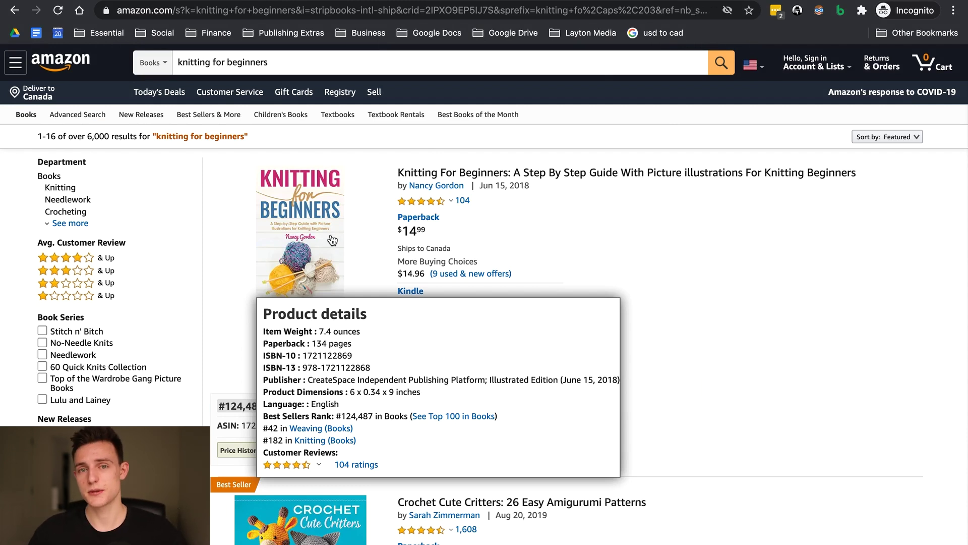
Switch to Keynote, play the presentation and advance to the first question on the "Additional questions to ask yourself" slide
{"action": "key", "text": "ctrl+Left"}
{"action": "left_click", "coordinate": [224, 14]}
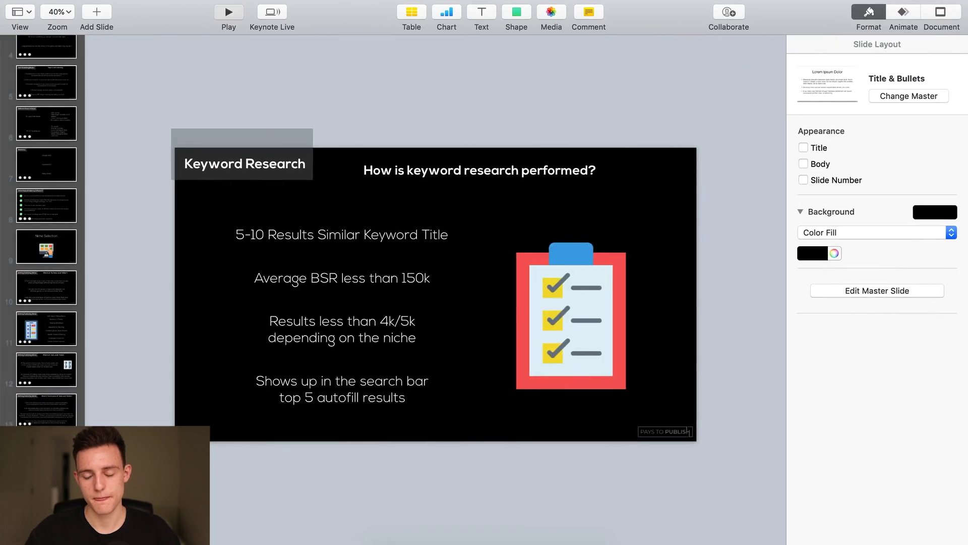
{"action": "key", "text": "Right"}
{"action": "key", "text": "Right"}
{"action": "key", "text": "Right"}
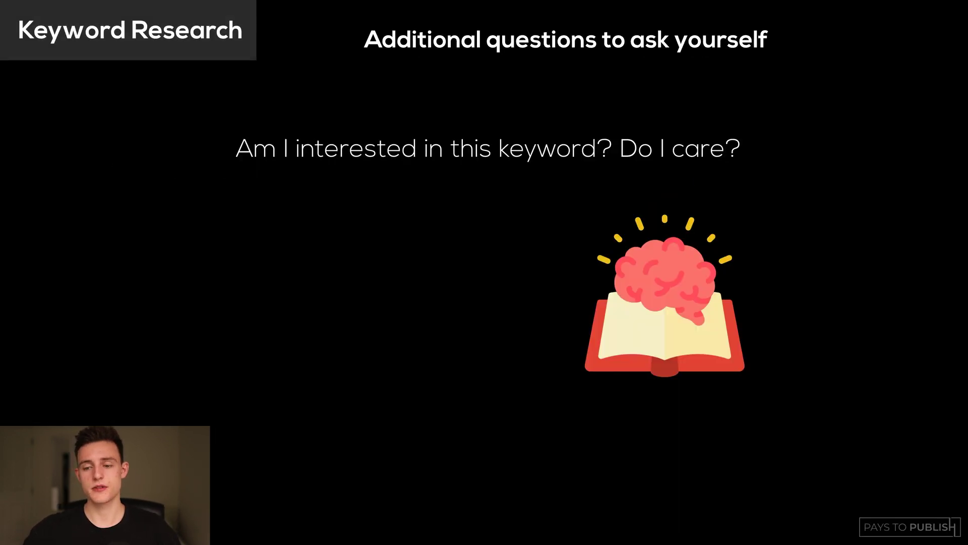